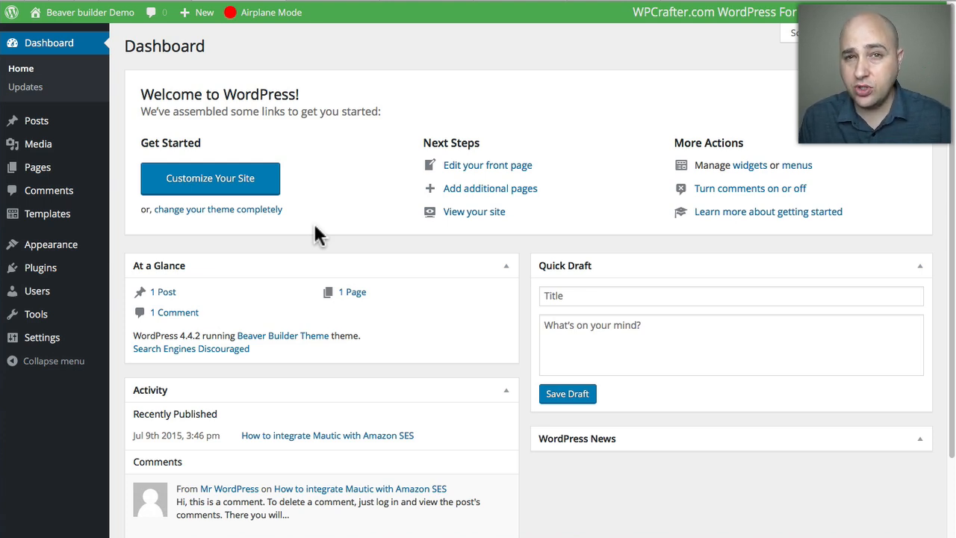
Show the installed plugins list and copy the Customizer Reset plugin name for searching.
{"action": "mouse_move", "coordinate": [41, 267]}
{"action": "left_click", "coordinate": [60, 269]}
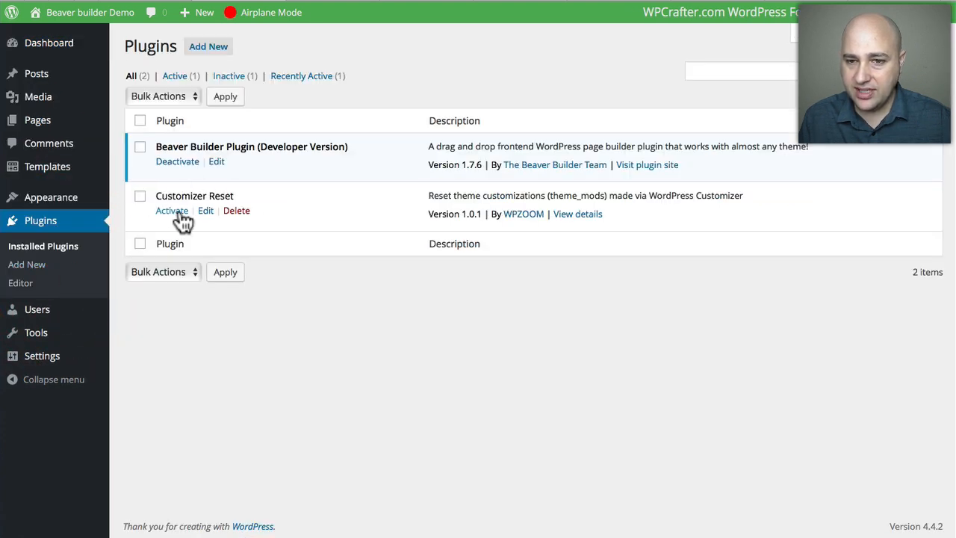
{"action": "left_click_drag", "start_coordinate": [240, 196], "coordinate": [157, 195]}
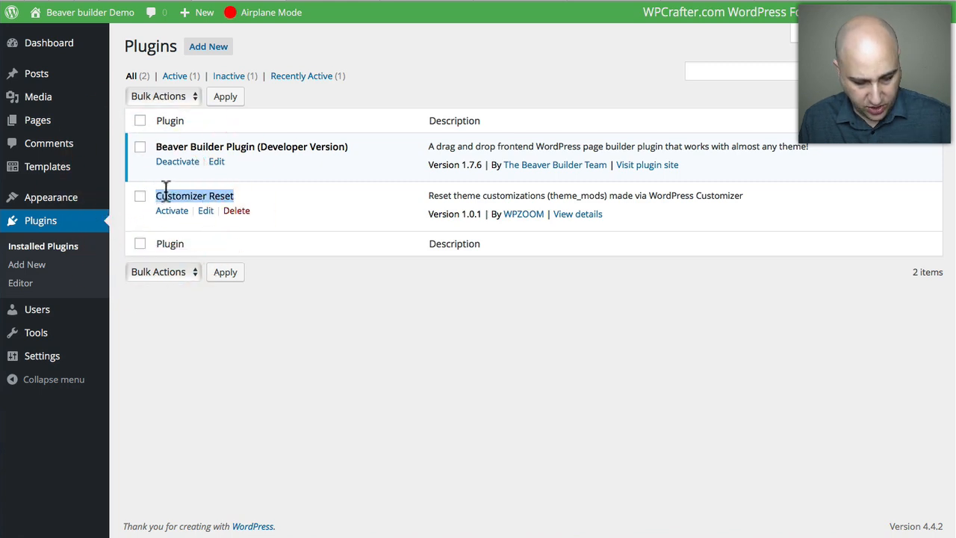
{"action": "left_click", "coordinate": [777, 72]}
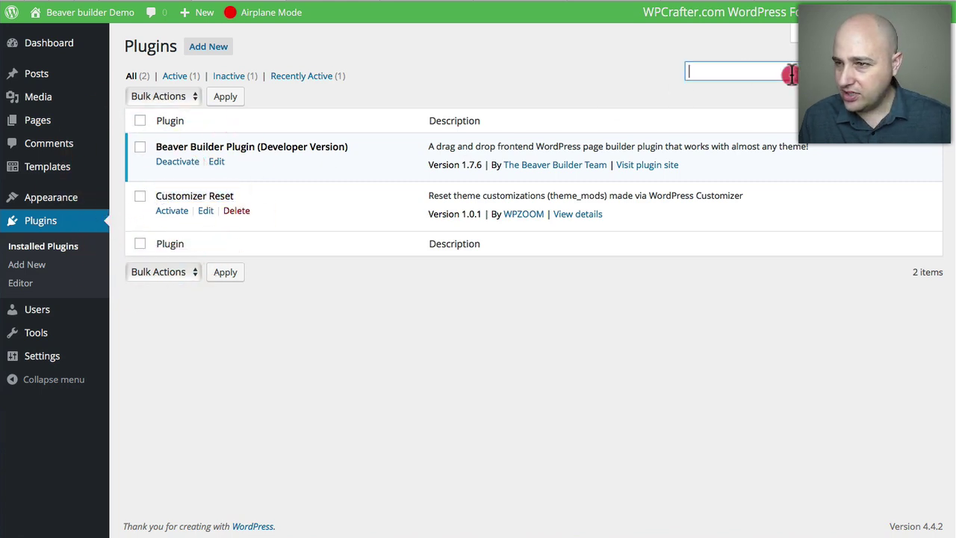
Search the Add Plugins directory for 'Customizer Reset', confirming it is already installed.
{"action": "left_click", "coordinate": [29, 265]}
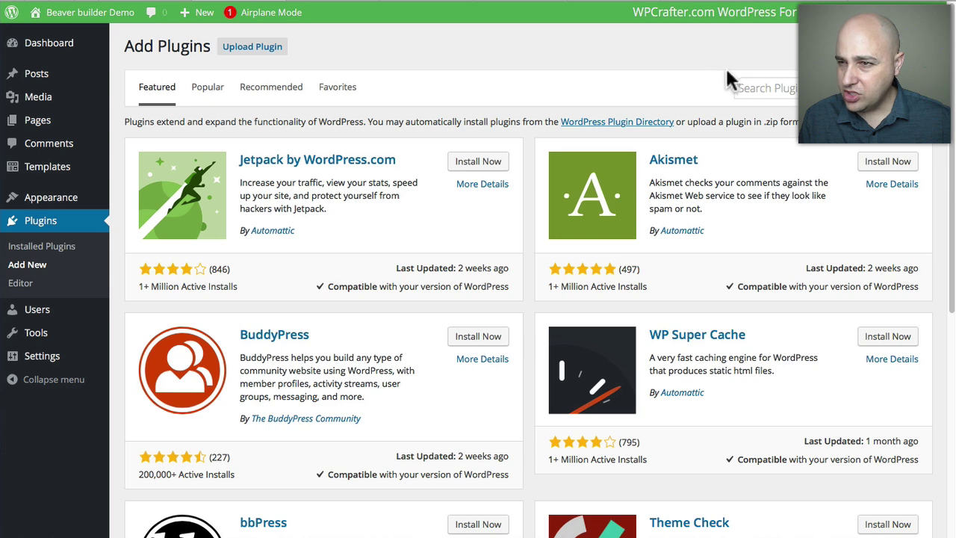
{"action": "left_click", "coordinate": [760, 82]}
{"action": "key", "text": "ctrl+v"}
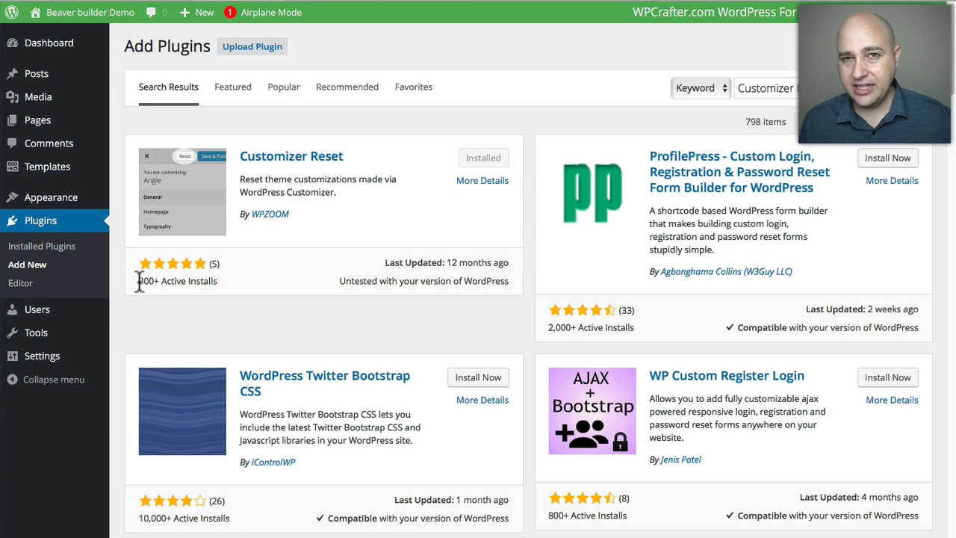
Activate the Customizer Reset plugin, then enter the Beaver Builder theme customizer.
{"action": "left_click", "coordinate": [45, 246]}
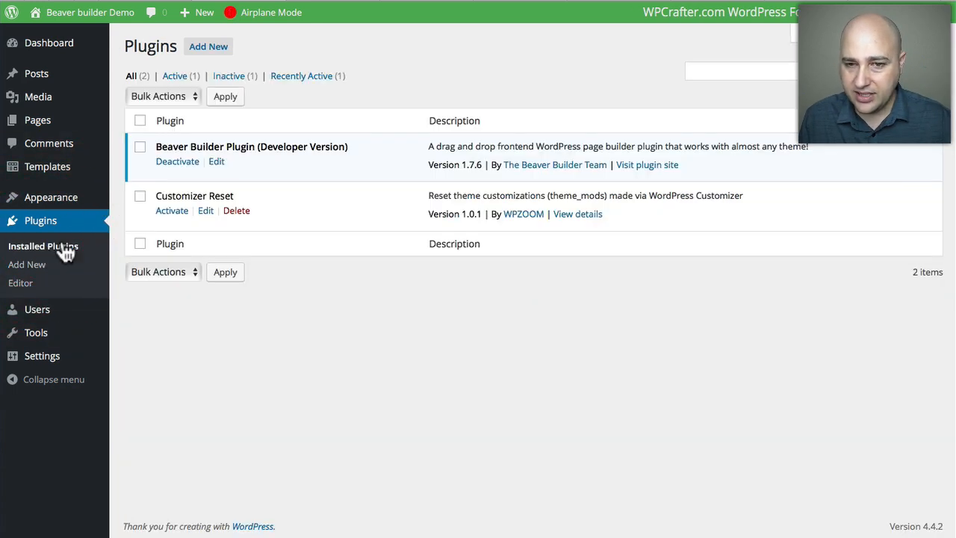
{"action": "left_click", "coordinate": [177, 217]}
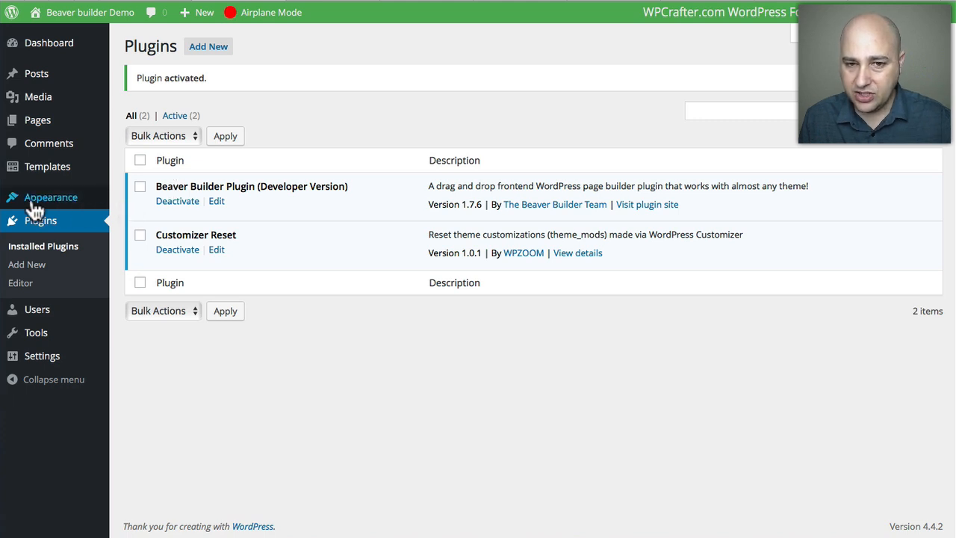
{"action": "mouse_move", "coordinate": [50, 197]}
{"action": "left_click", "coordinate": [140, 217]}
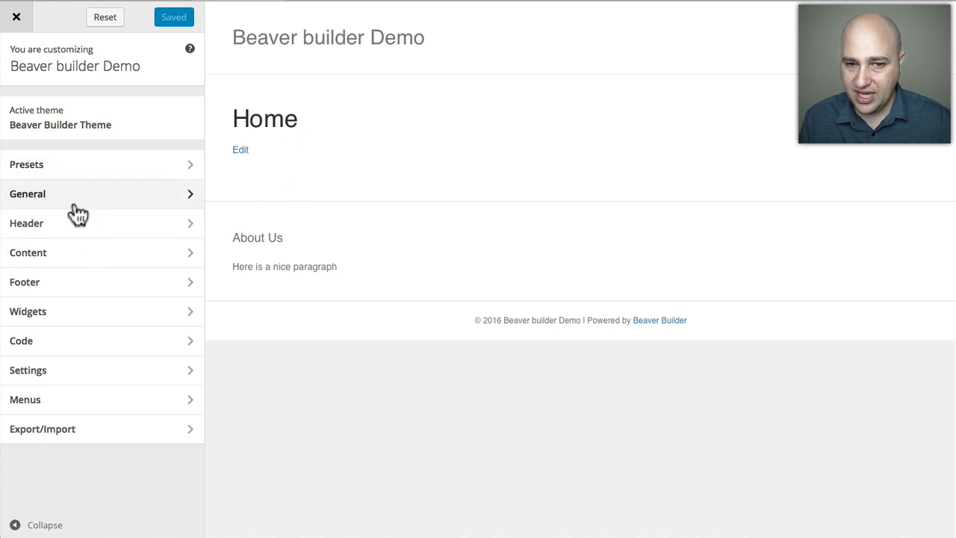
Set the Header Layout to Nav Centered and Save & Publish the change.
{"action": "left_click", "coordinate": [96, 233]}
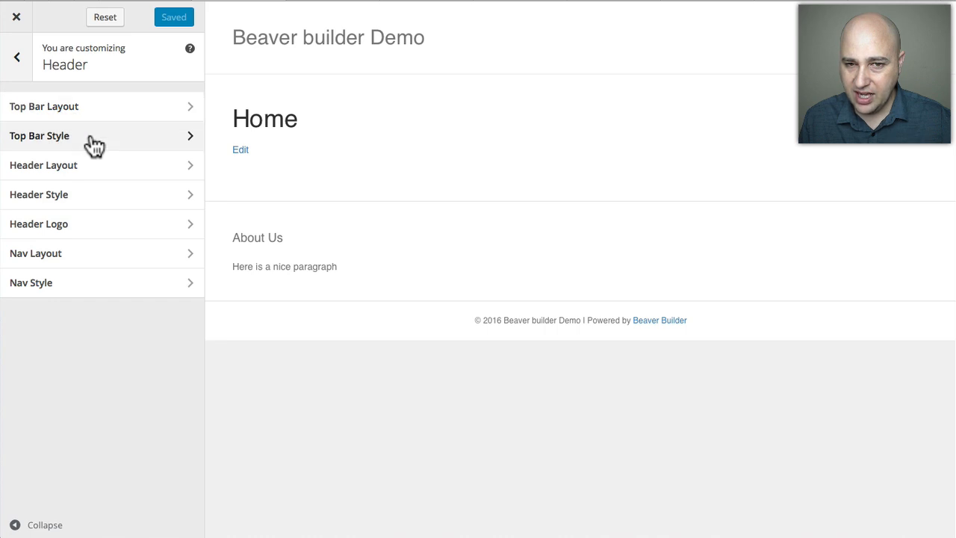
{"action": "left_click", "coordinate": [89, 166]}
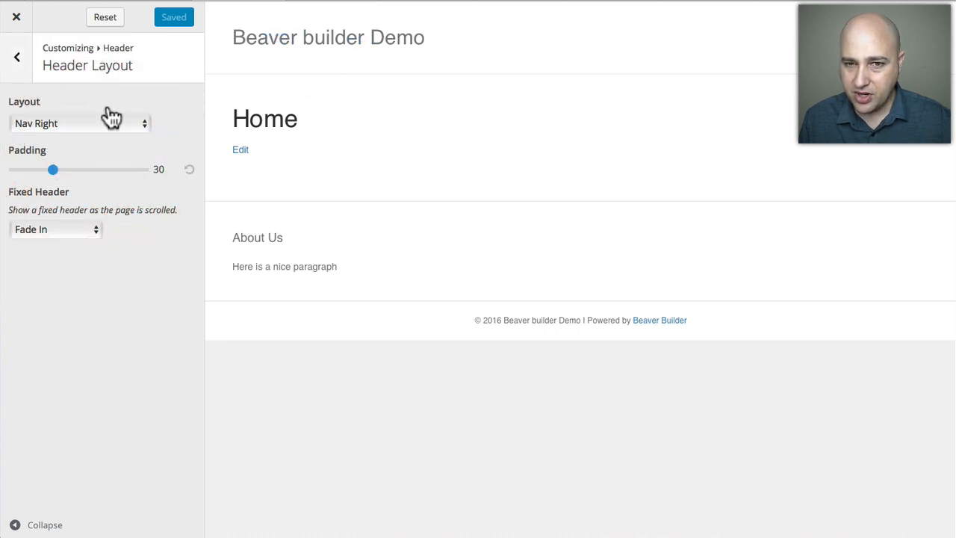
{"action": "left_click", "coordinate": [51, 123]}
{"action": "left_click", "coordinate": [62, 148]}
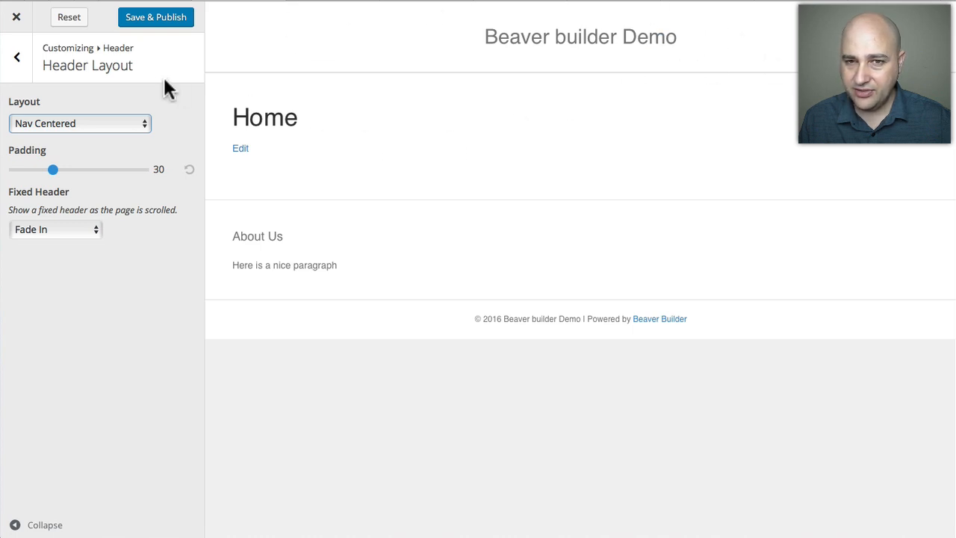
{"action": "left_click", "coordinate": [150, 17]}
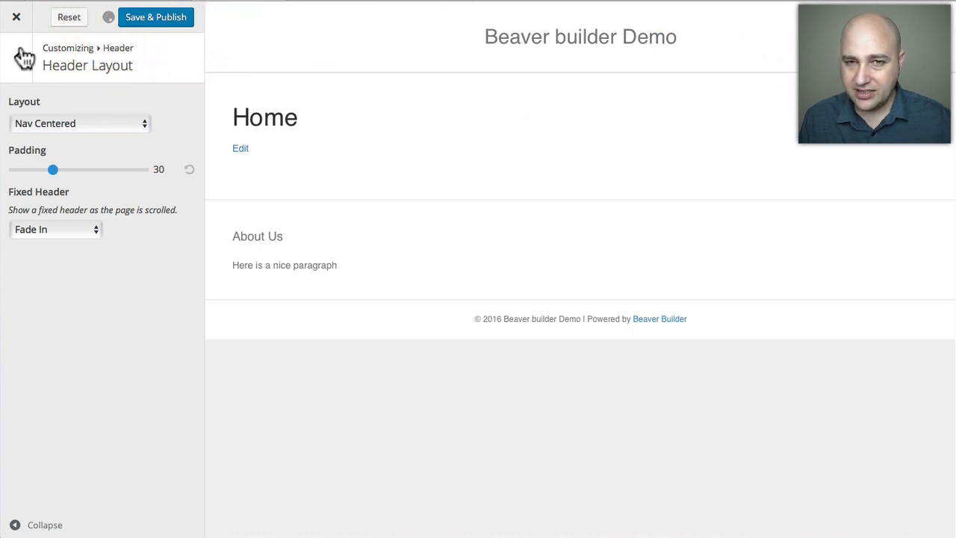
Close the customizer and reopen it at its main section list.
{"action": "left_click", "coordinate": [17, 21]}
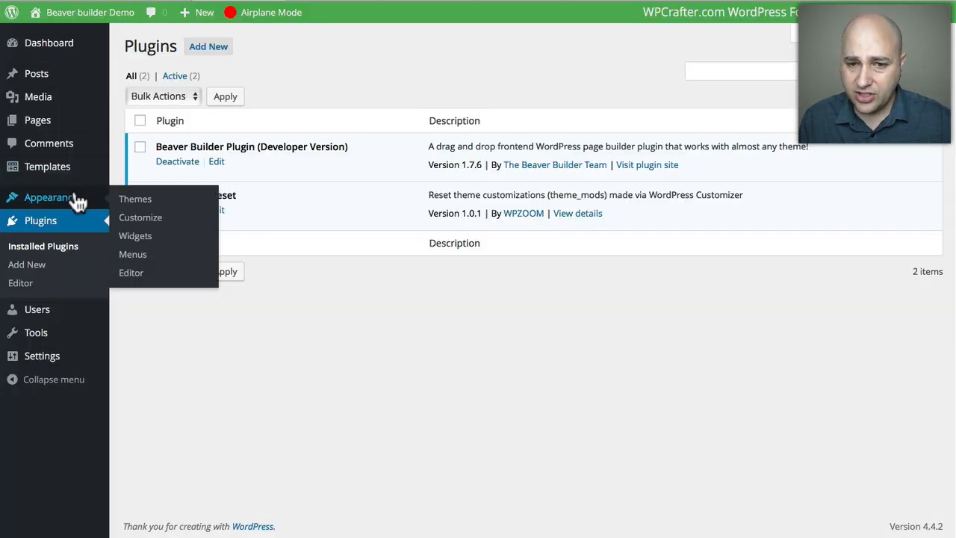
{"action": "left_click", "coordinate": [142, 217]}
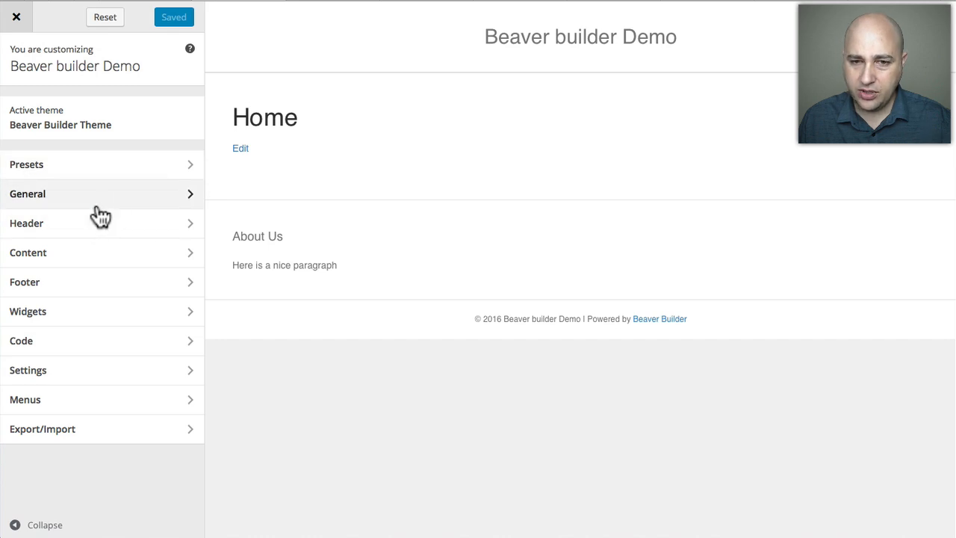
Reset all theme customizations to defaults and confirm the warning with OK.
{"action": "left_click", "coordinate": [105, 18]}
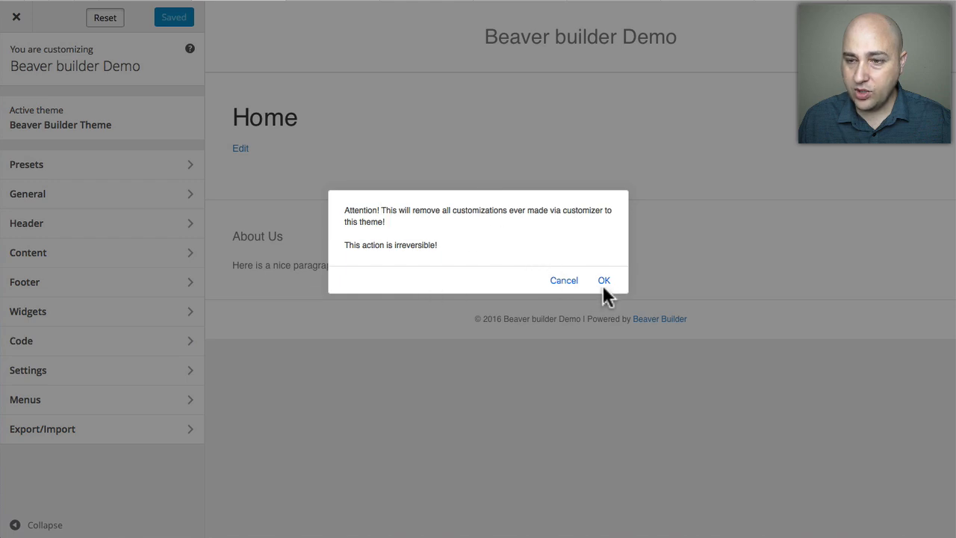
{"action": "left_click", "coordinate": [604, 282]}
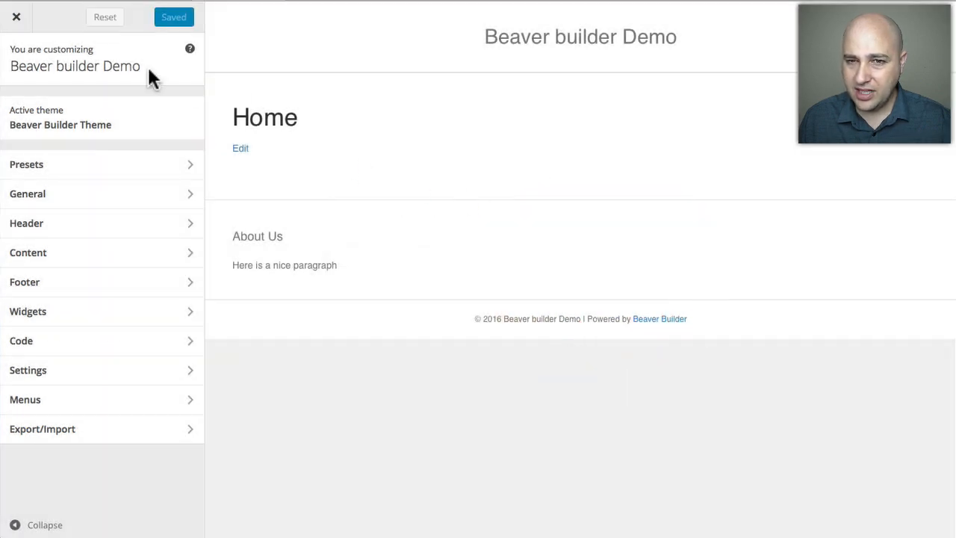